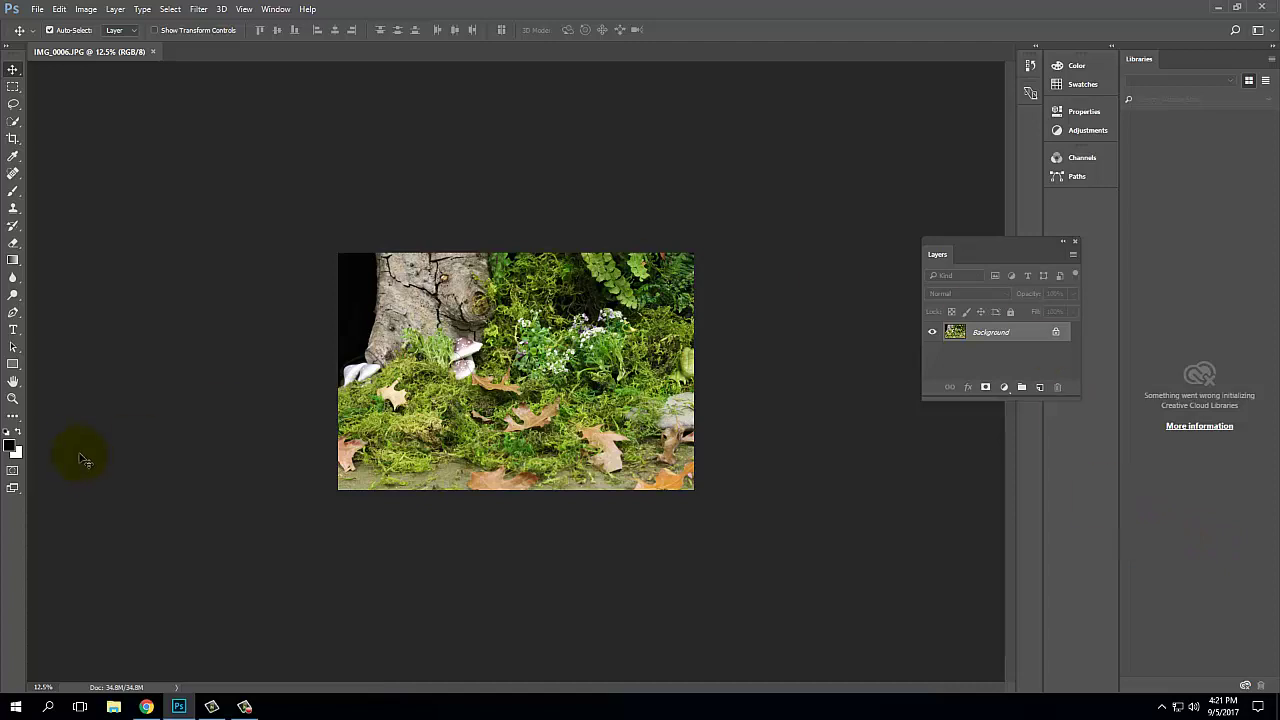
Zoom the woodland photo to fit the screen and move the Layers panel clear of the image
{"action": "left_click", "coordinate": [13, 401]}
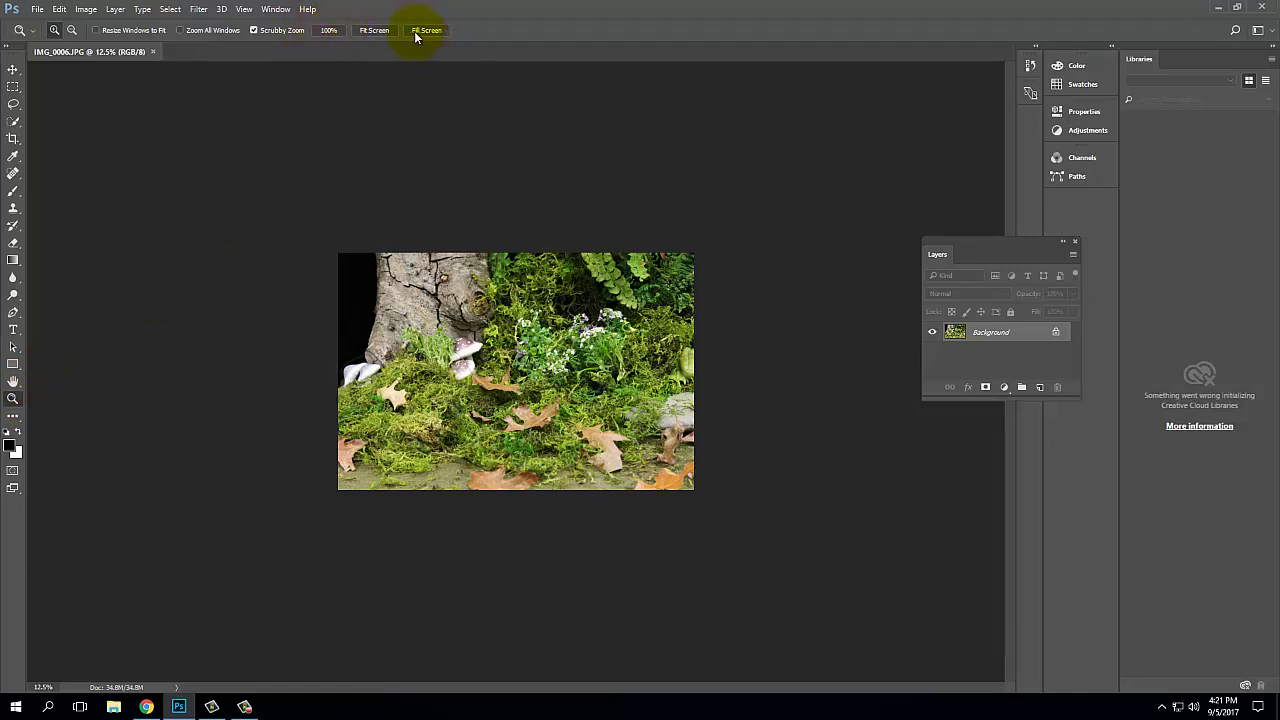
{"action": "left_click", "coordinate": [328, 31]}
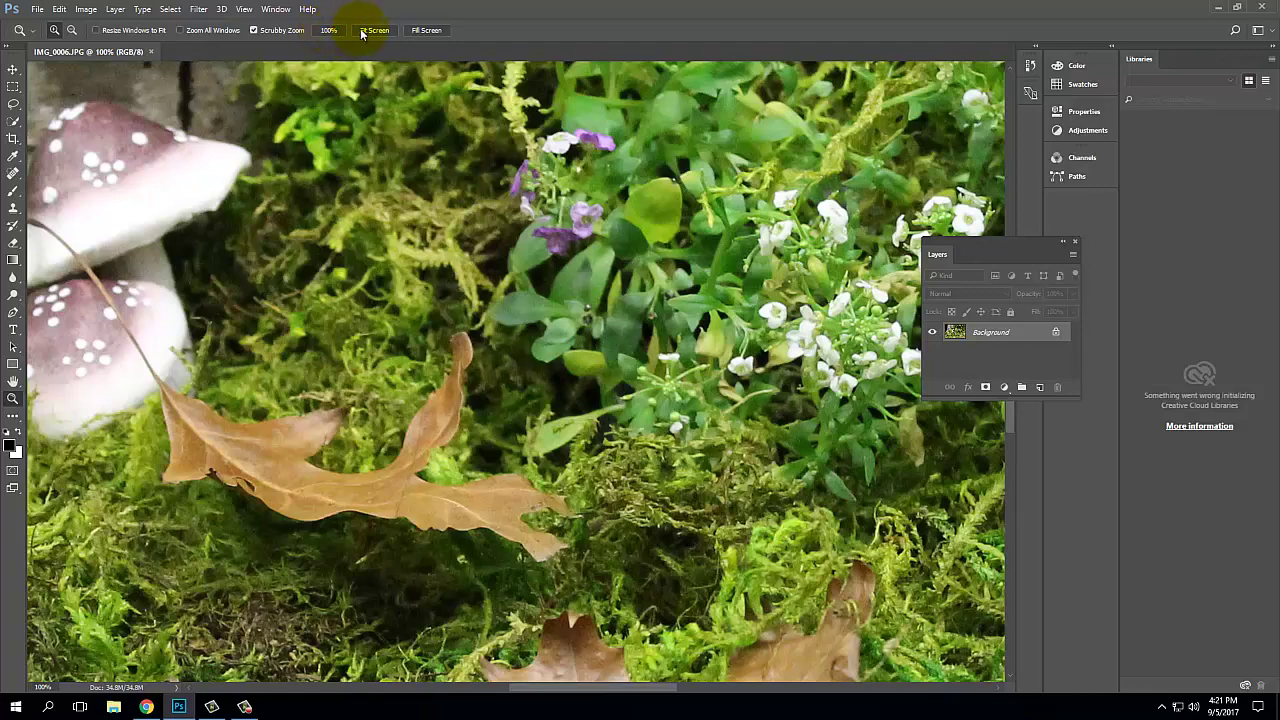
{"action": "left_click", "coordinate": [372, 30]}
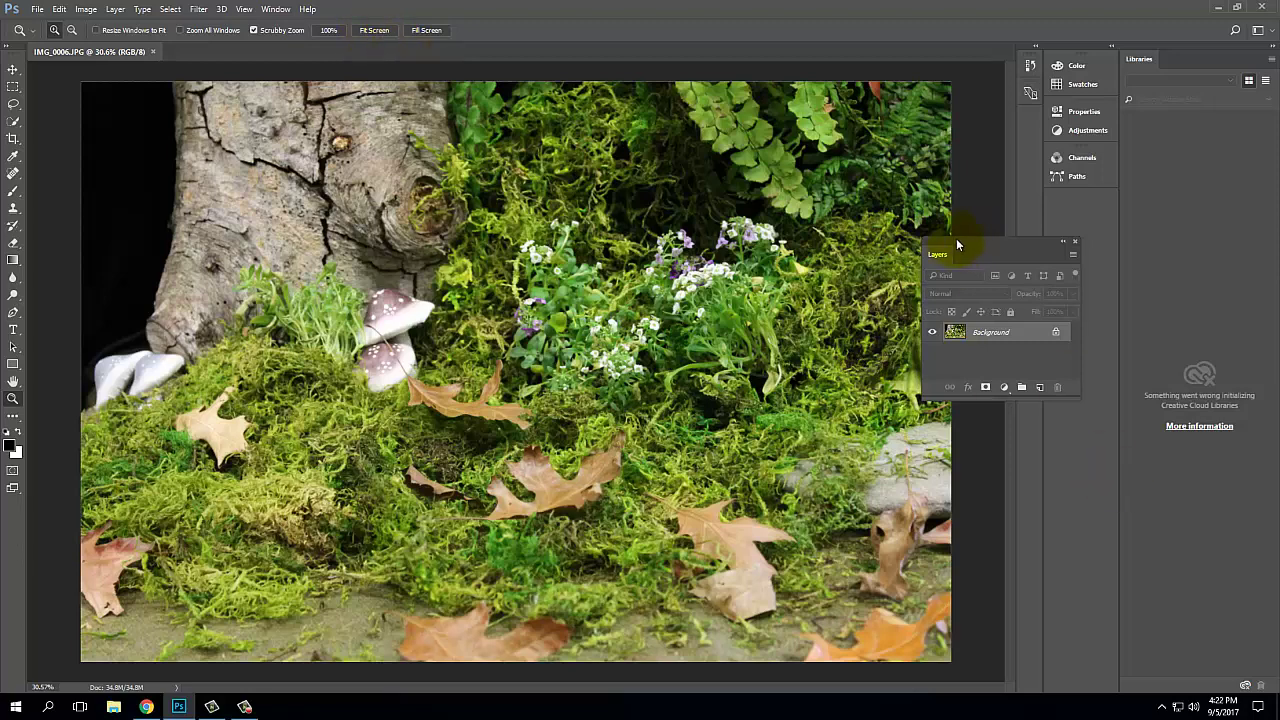
{"action": "left_click_drag", "start_coordinate": [974, 246], "coordinate": [1074, 225]}
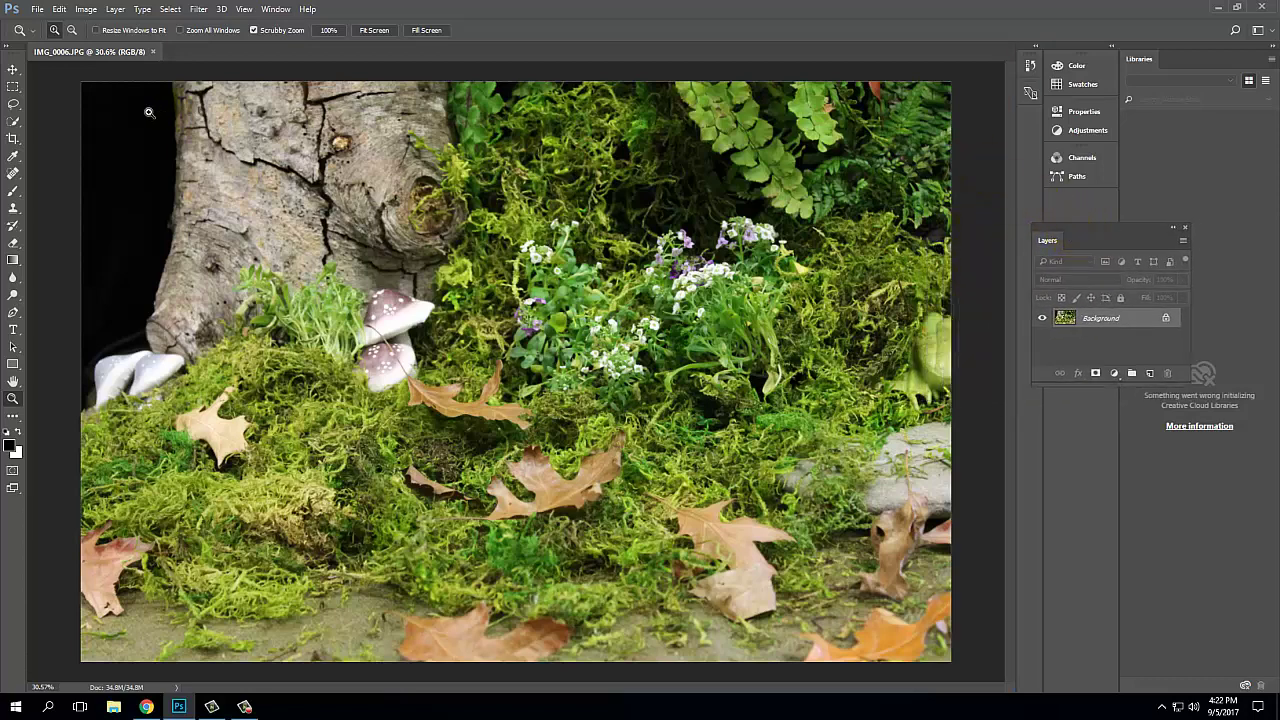
{"action": "left_click", "coordinate": [14, 142]}
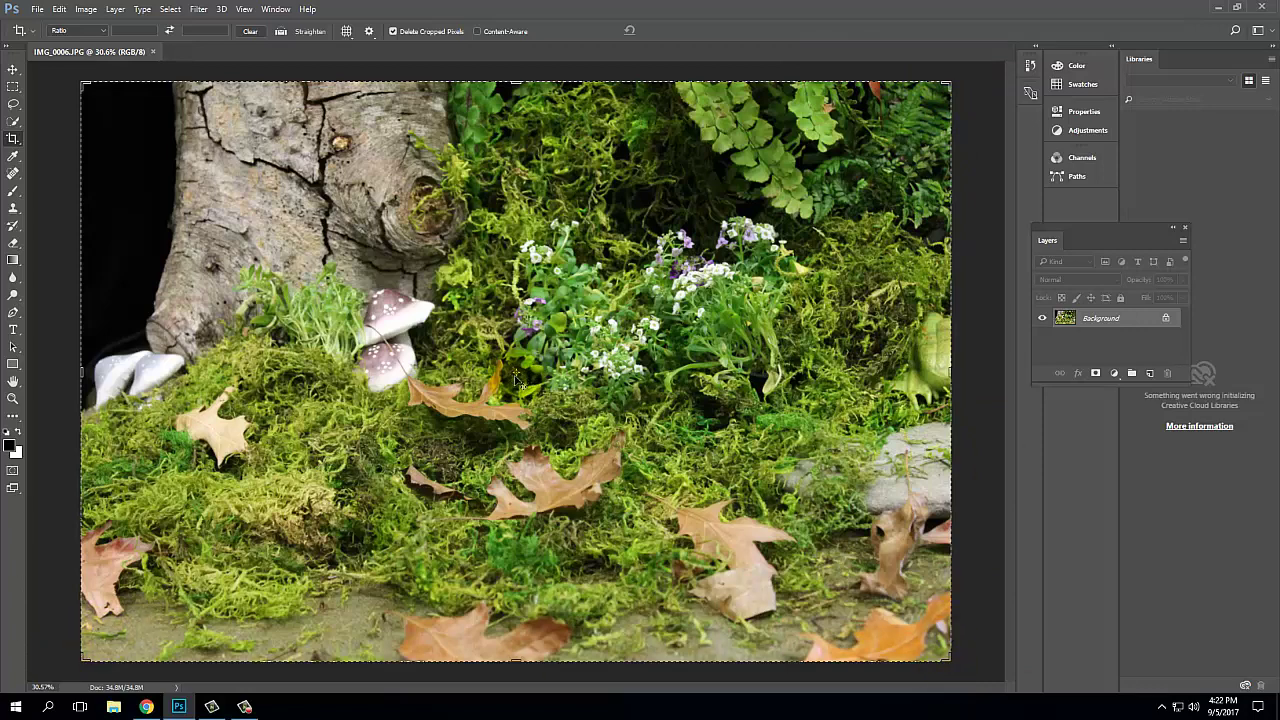
{"action": "left_click", "coordinate": [392, 378]}
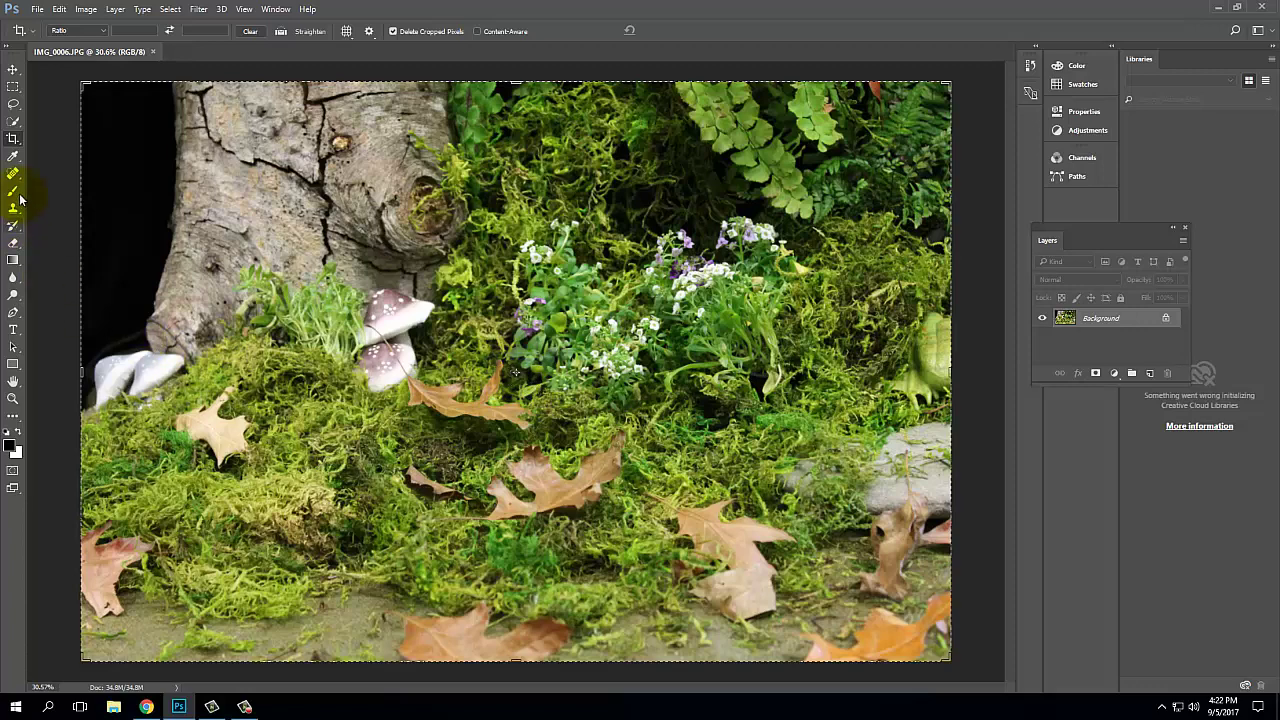
{"action": "left_click", "coordinate": [12, 70]}
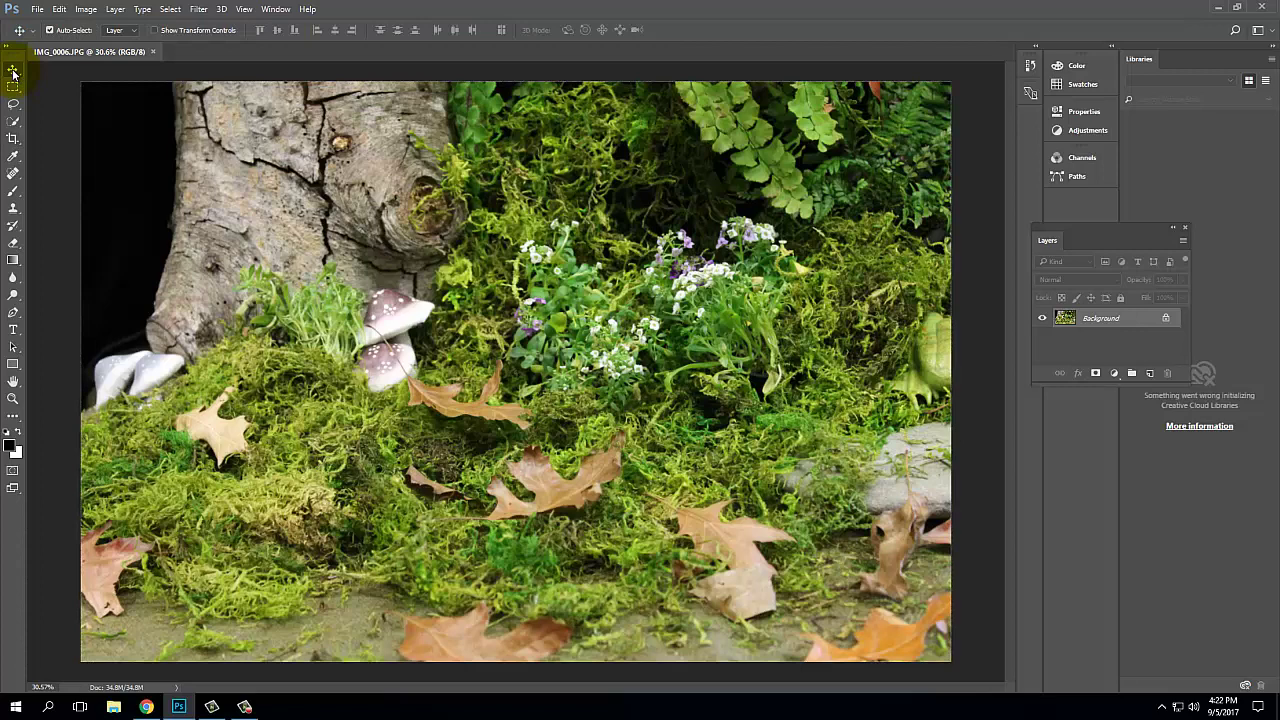
{"action": "left_click", "coordinate": [378, 333]}
{"action": "left_click", "coordinate": [746, 658]}
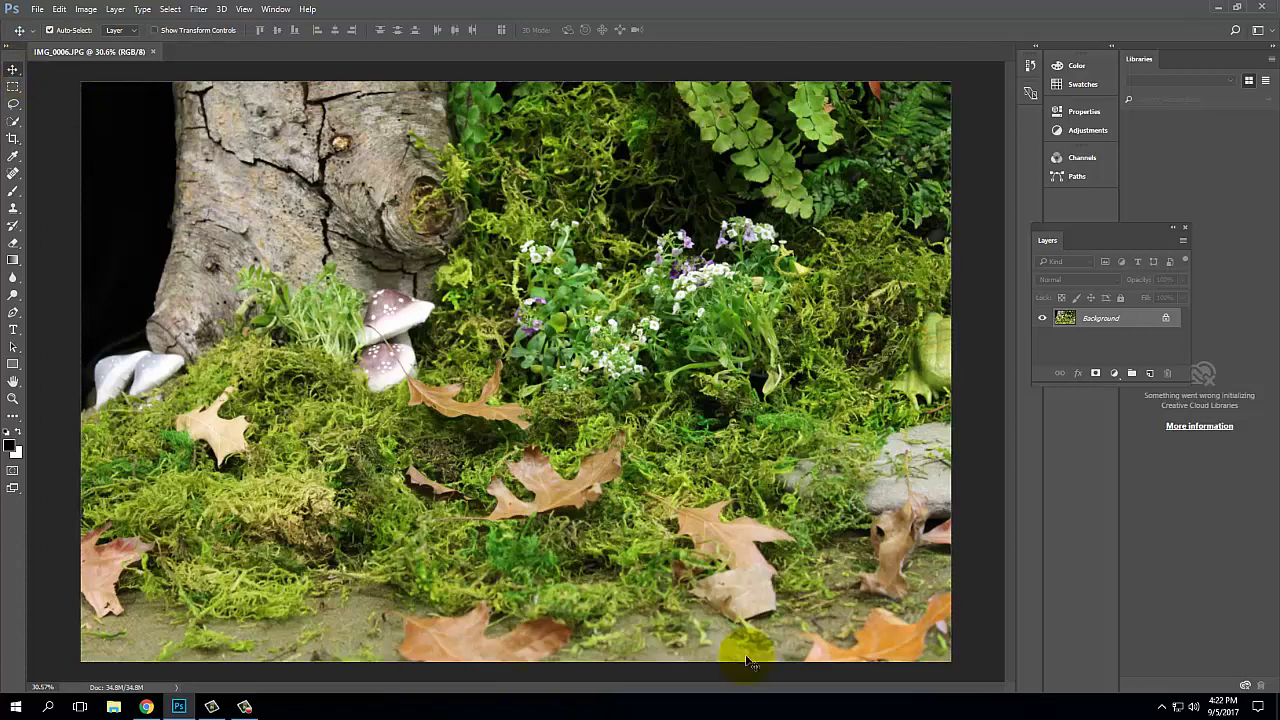
{"action": "left_click", "coordinate": [1027, 615]}
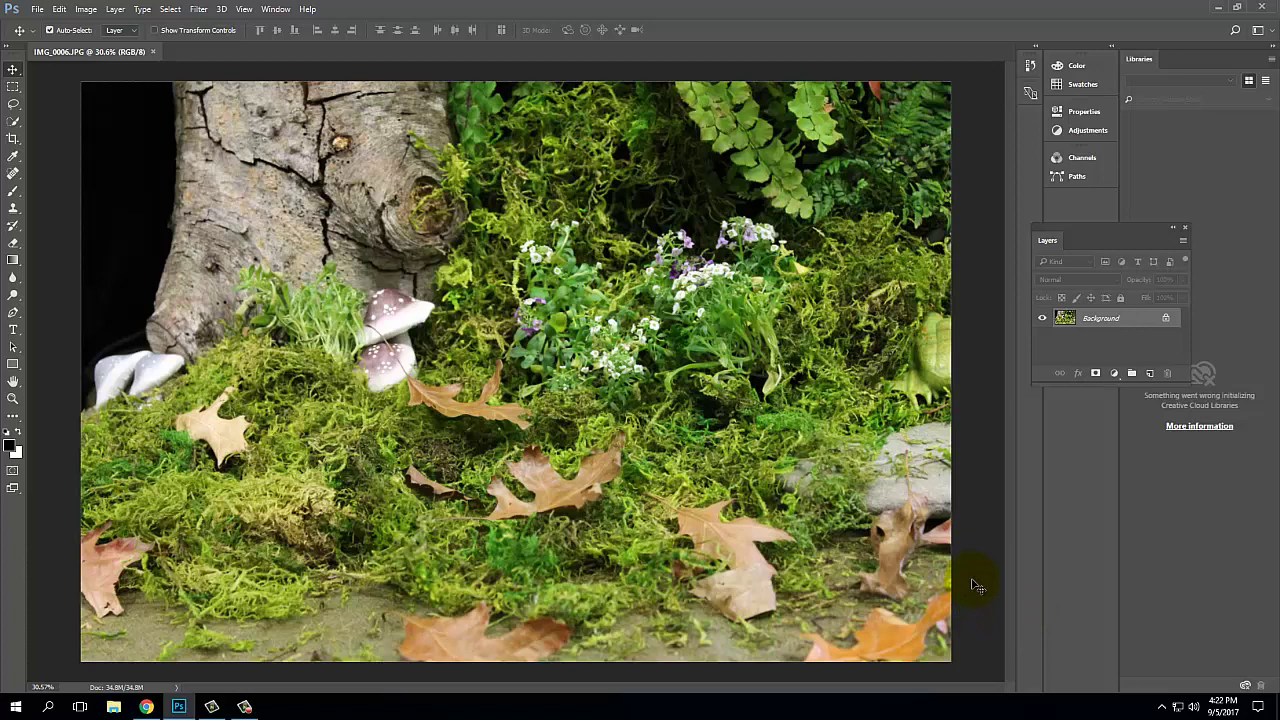
Search Windows for "snipping" and open the Snipping Tool over the photo
{"action": "left_click", "coordinate": [15, 708]}
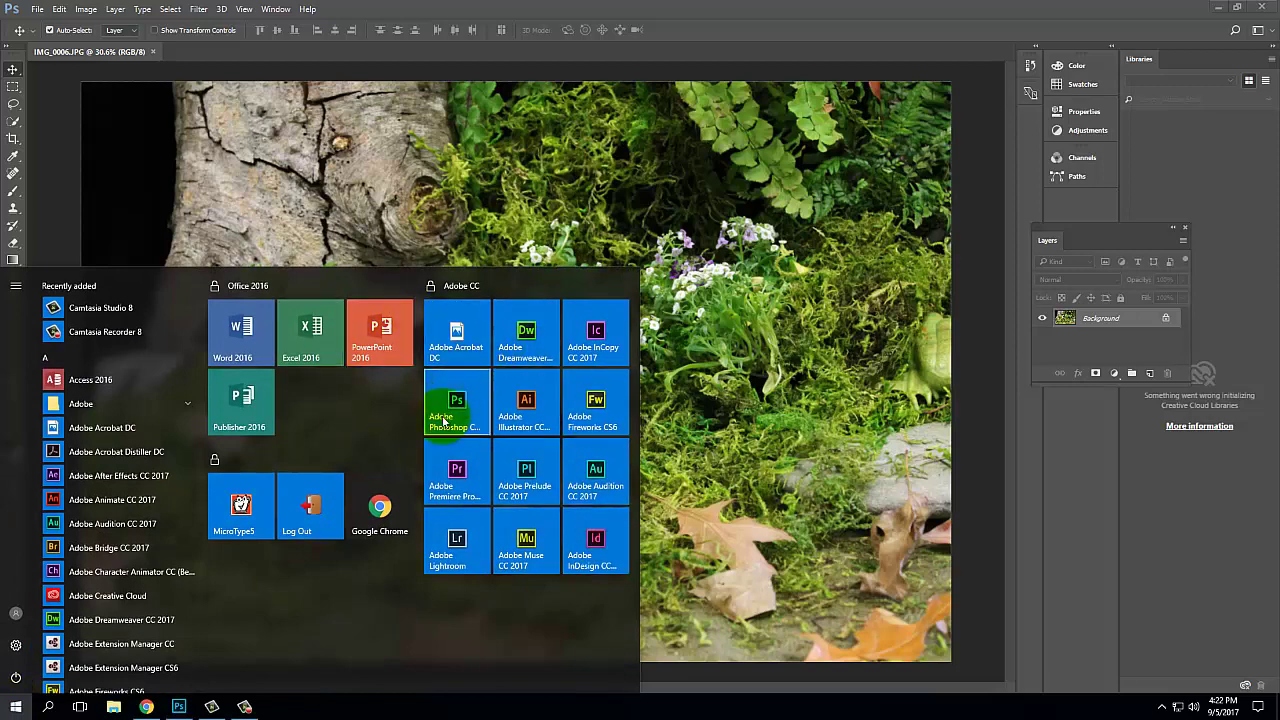
{"action": "left_click_drag", "start_coordinate": [200, 314], "coordinate": [211, 390]}
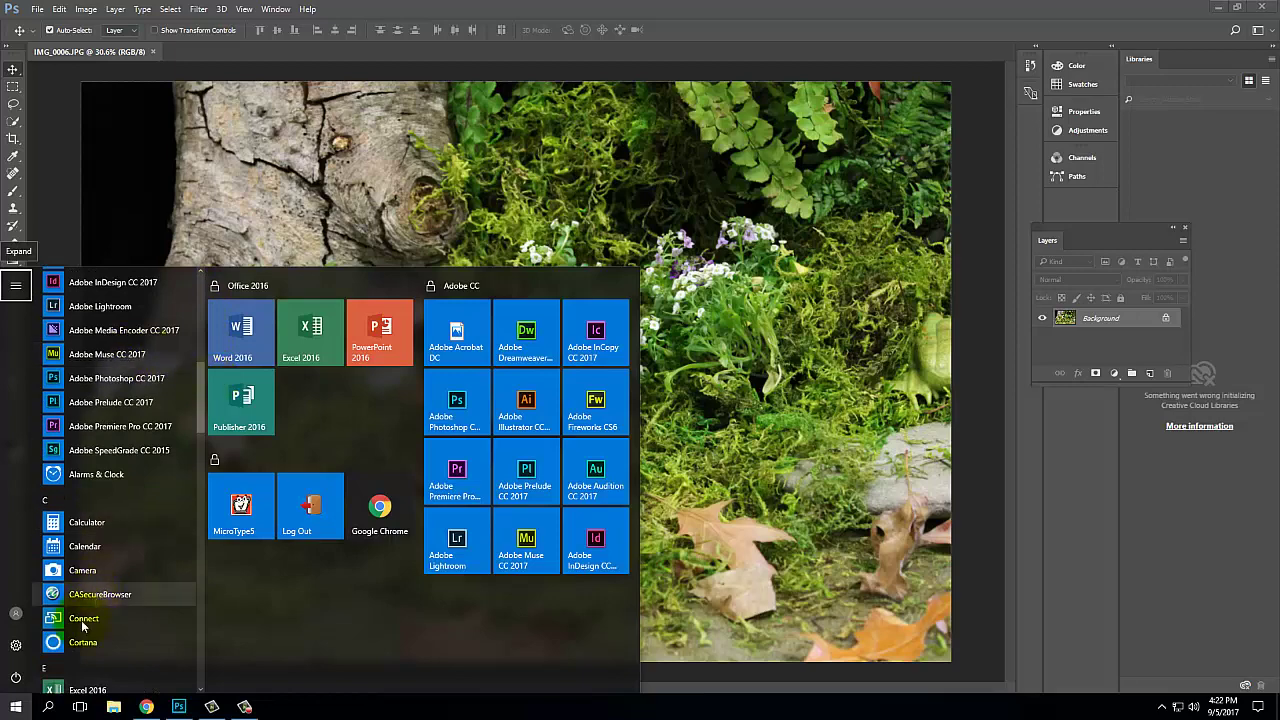
{"action": "left_click", "coordinate": [48, 708]}
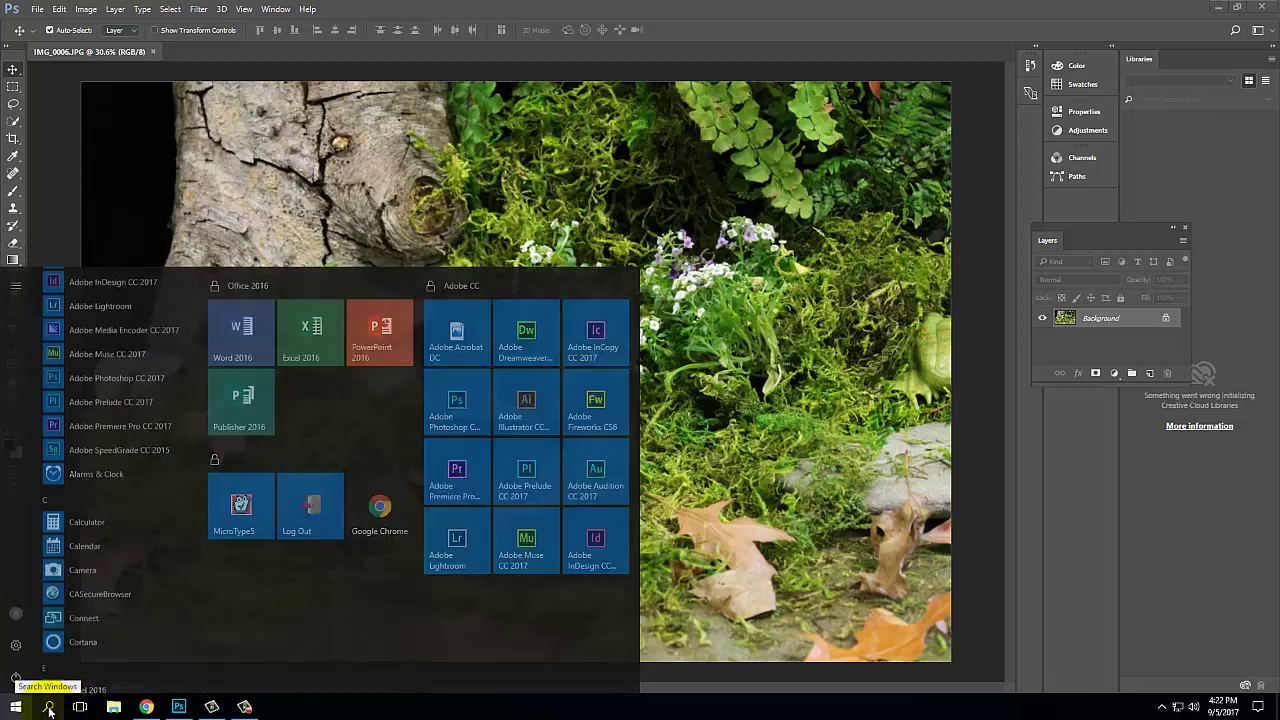
{"action": "type", "text": "s"}
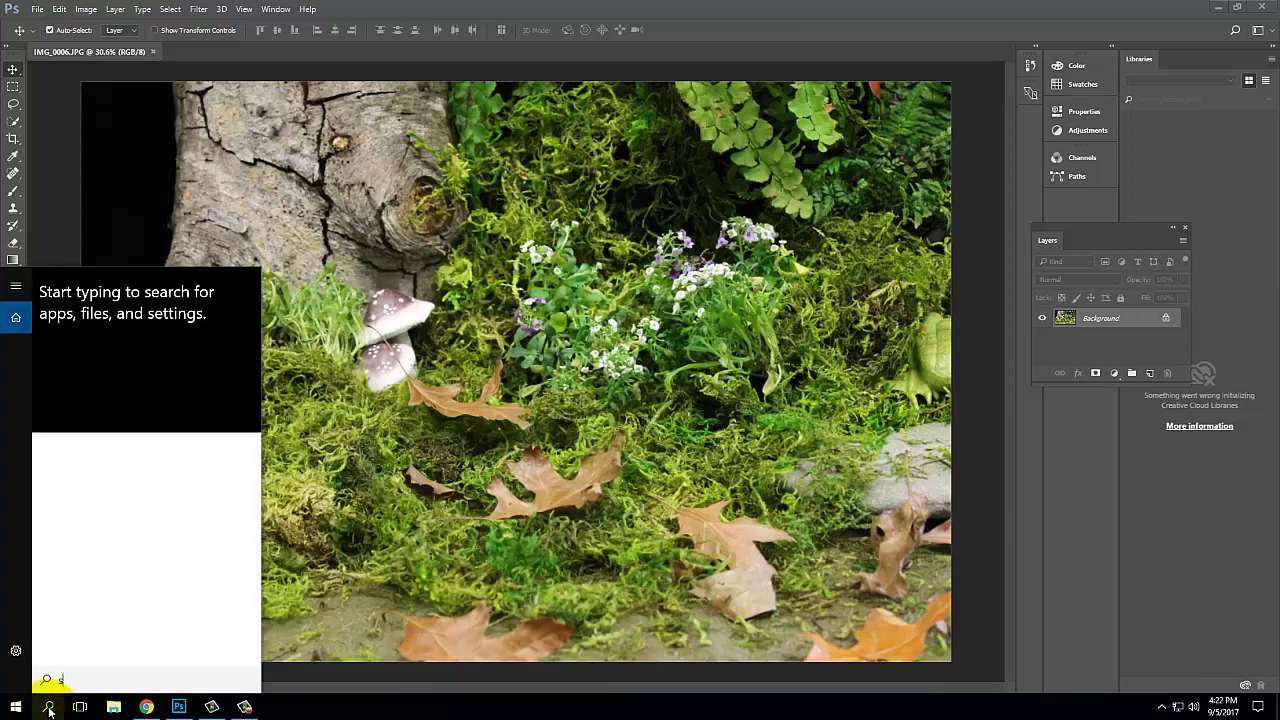
{"action": "type", "text": "nipping"}
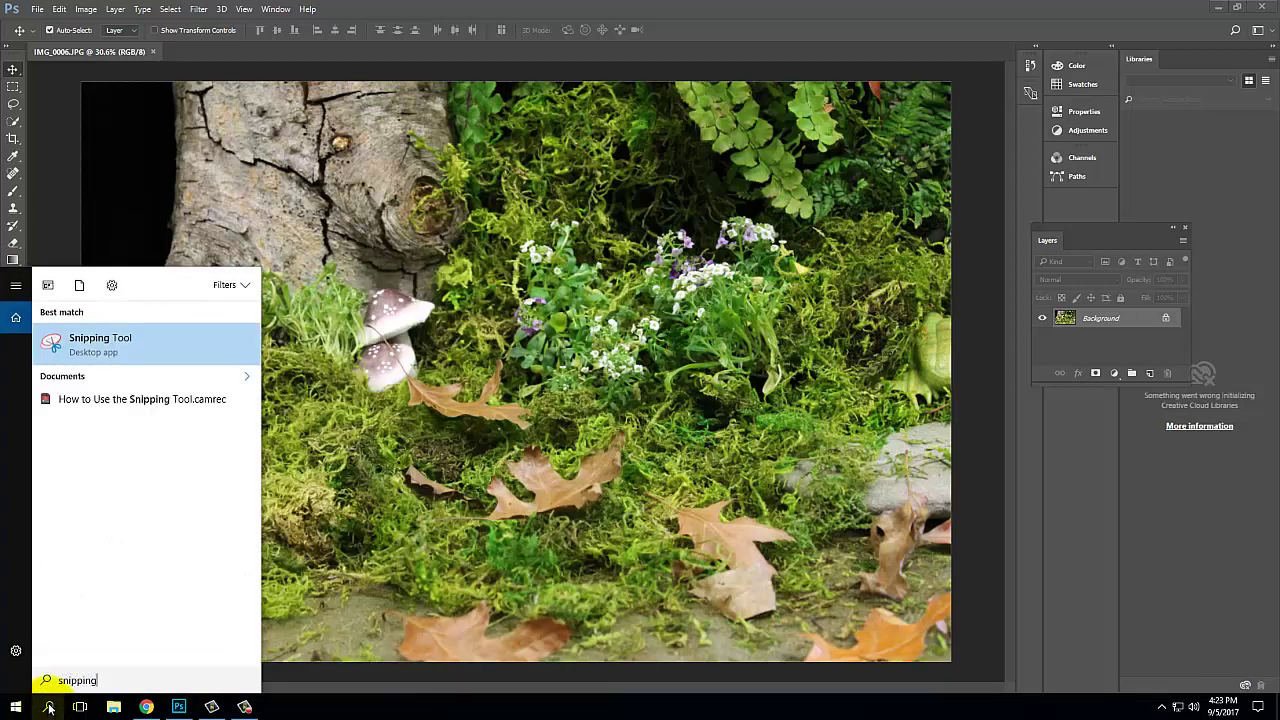
{"action": "left_click", "coordinate": [78, 343]}
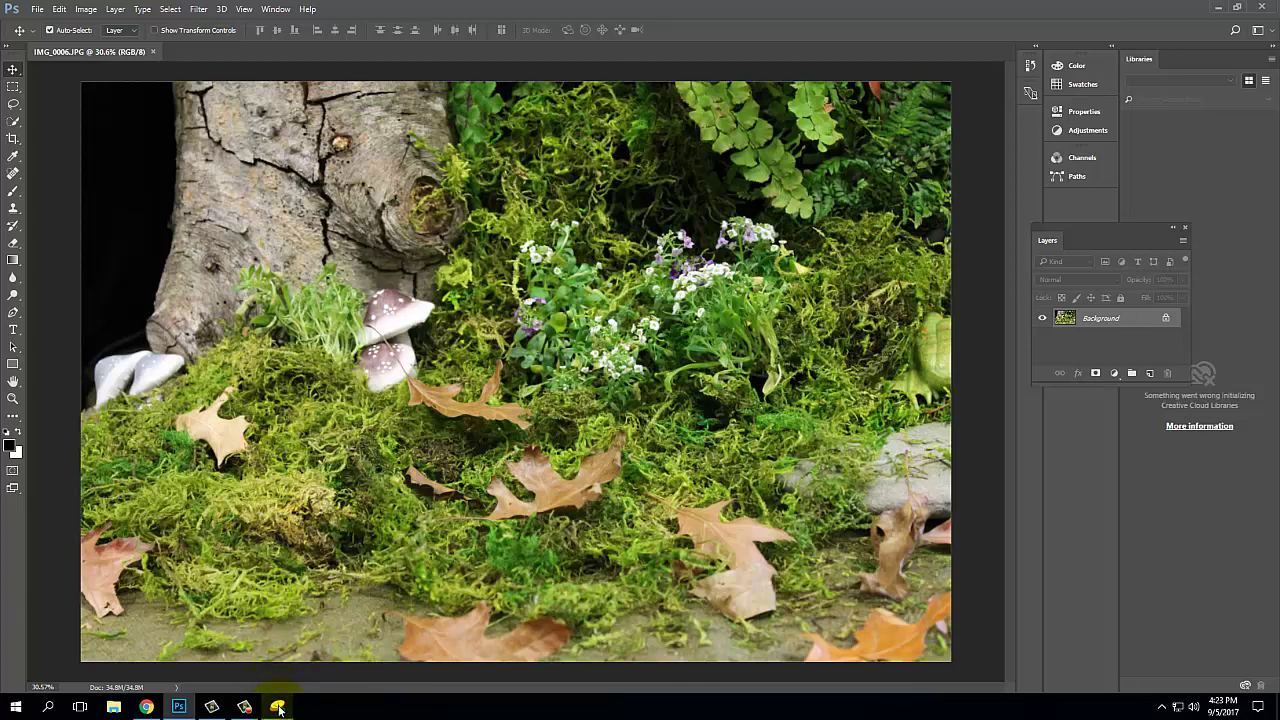
{"action": "left_click", "coordinate": [278, 707]}
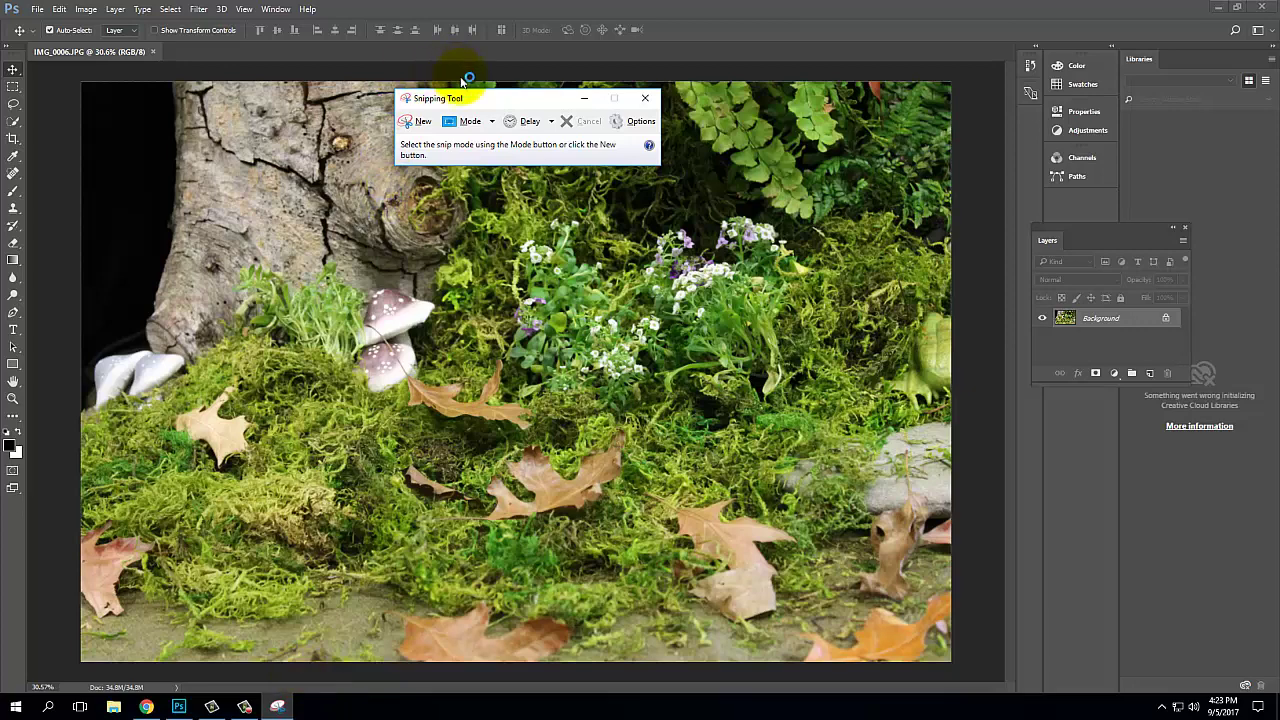
Capture a new rectangular snip of the entire woodland photo from corner to corner and copy it
{"action": "left_click_drag", "start_coordinate": [470, 101], "coordinate": [592, 185]}
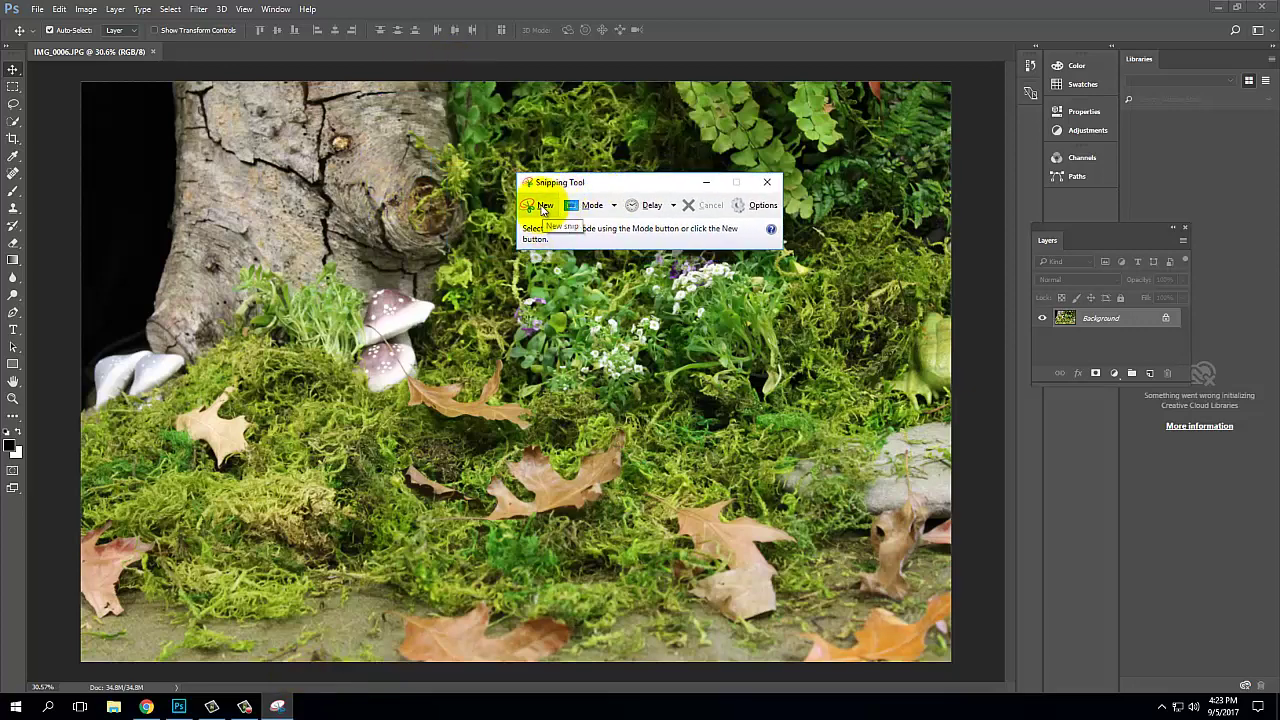
{"action": "left_click", "coordinate": [543, 207]}
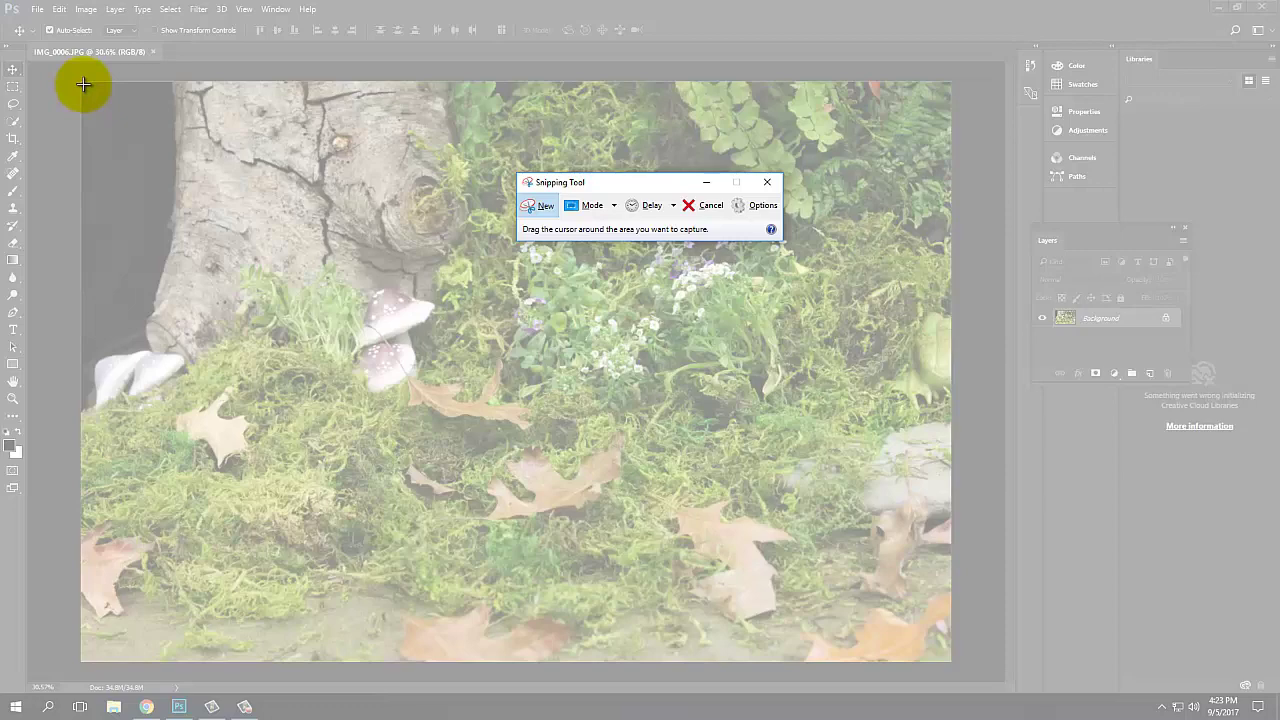
{"action": "left_click_drag", "start_coordinate": [83, 84], "coordinate": [950, 661]}
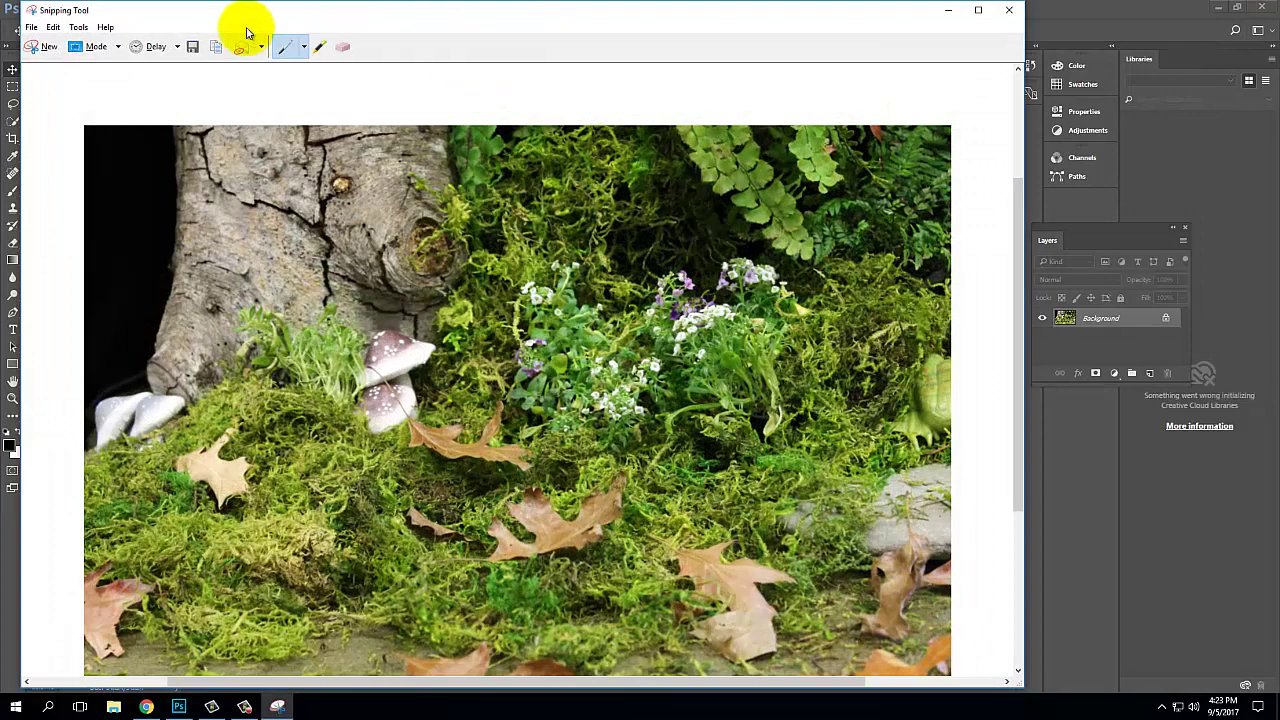
{"action": "left_click", "coordinate": [216, 46]}
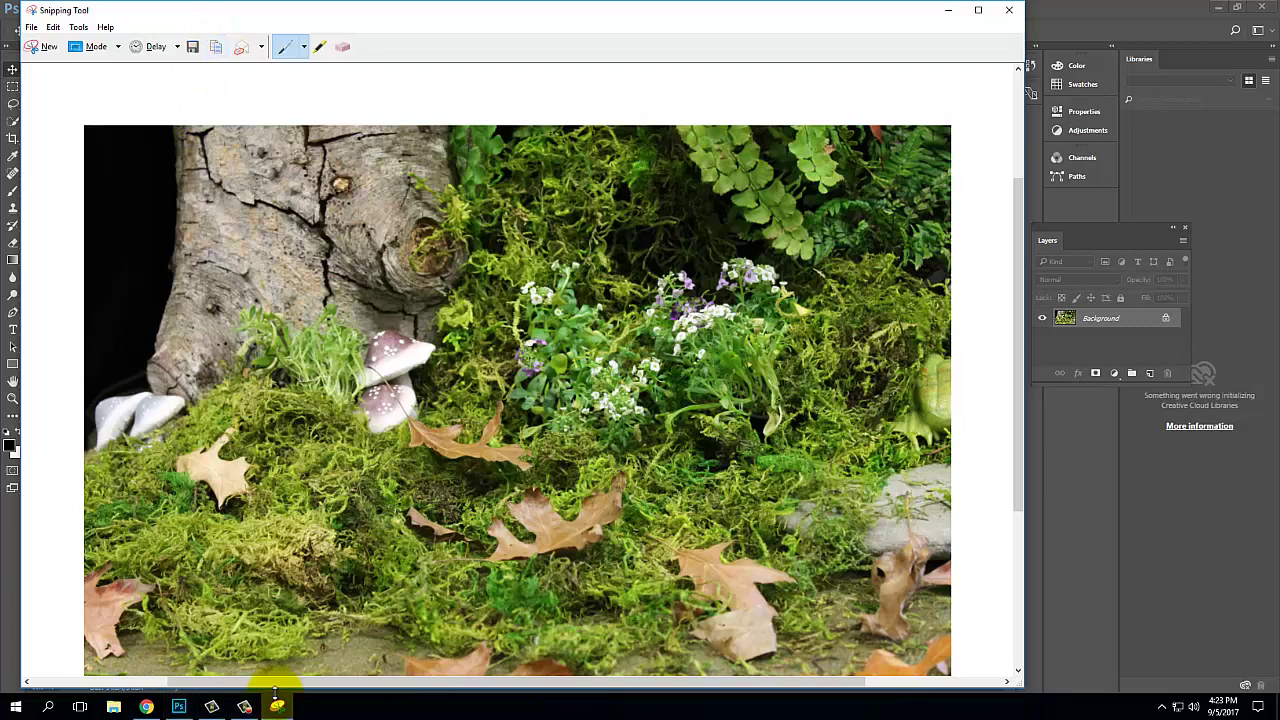
Switch to the Google Slides portfolio in Chrome and paste the snip onto the Woodland Still Life slide
{"action": "left_click", "coordinate": [147, 708]}
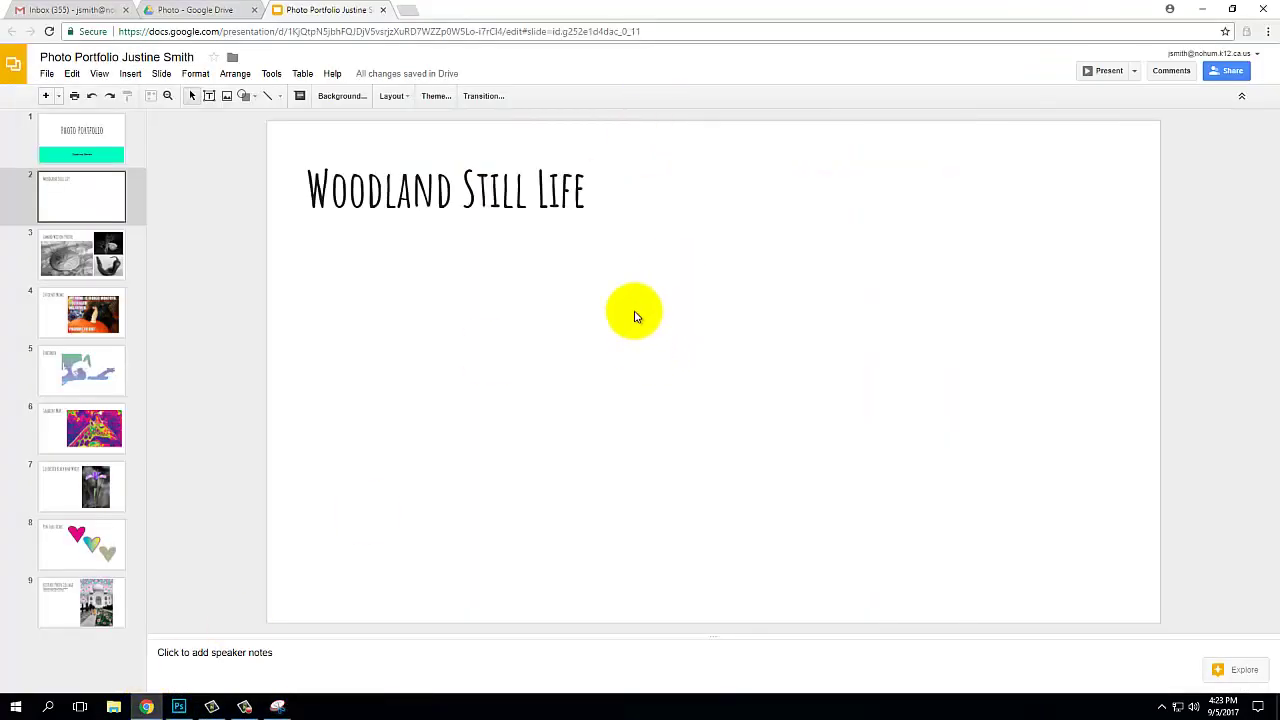
{"action": "right_click", "coordinate": [634, 316]}
{"action": "left_click", "coordinate": [665, 360]}
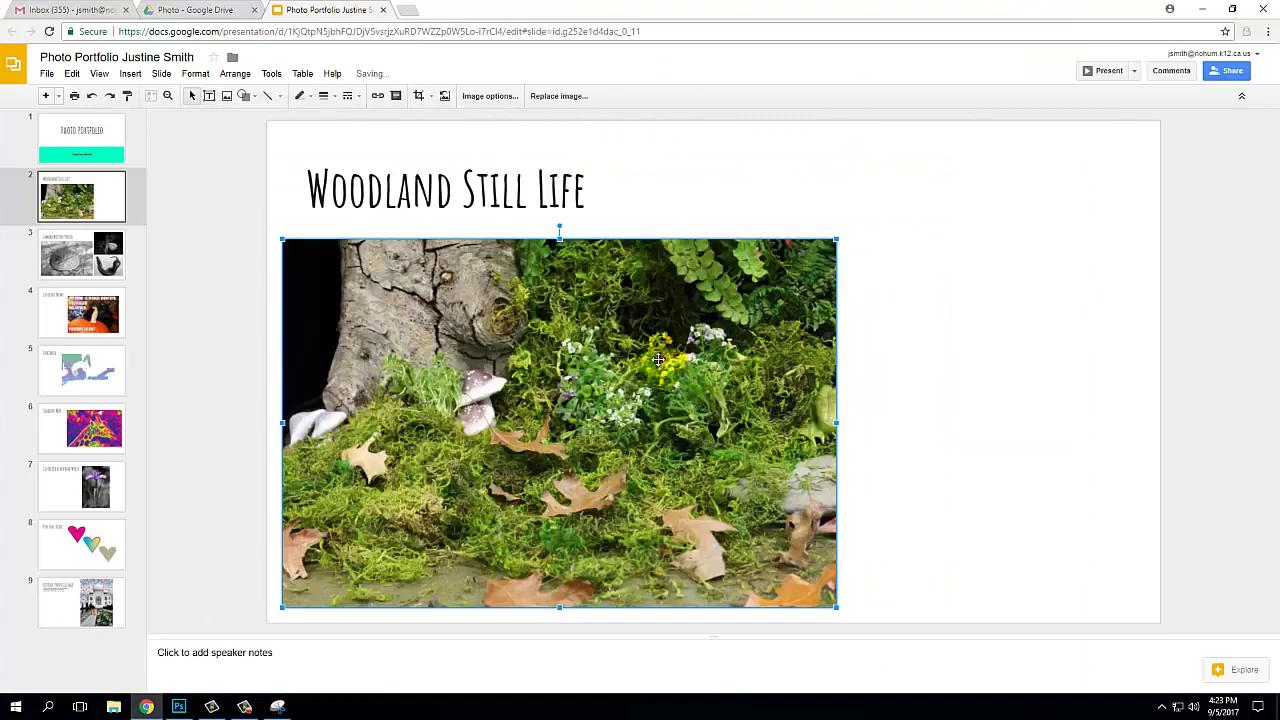
Enlarge the pasted photo slightly and center it beneath the Woodland Still Life title
{"action": "left_click_drag", "start_coordinate": [590, 338], "coordinate": [741, 311]}
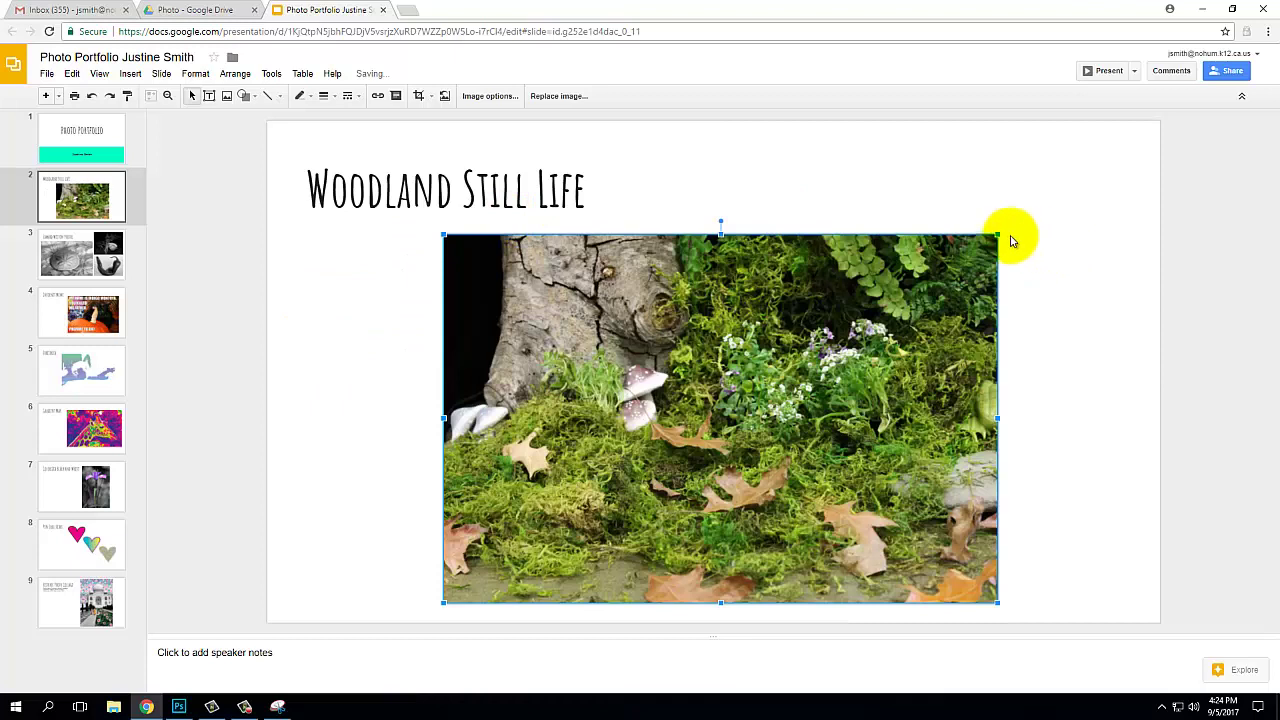
{"action": "left_click_drag", "start_coordinate": [1000, 232], "coordinate": [1031, 211]}
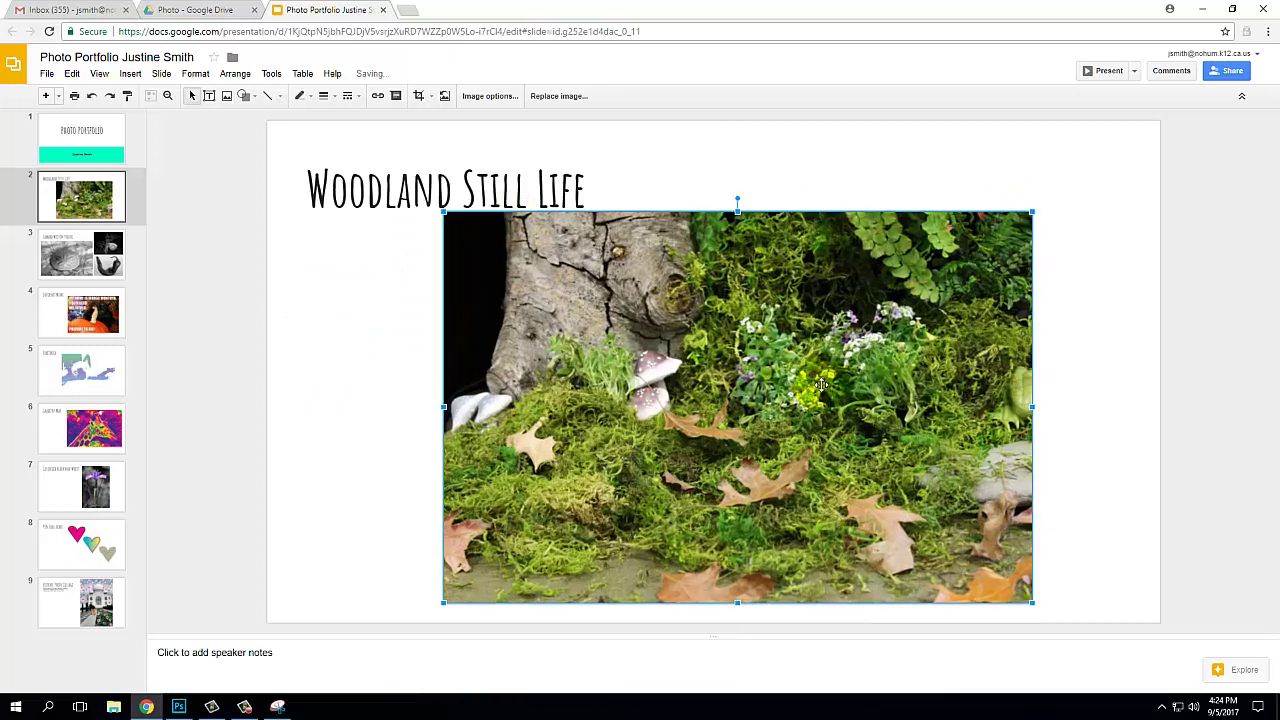
{"action": "left_click_drag", "start_coordinate": [824, 378], "coordinate": [803, 386]}
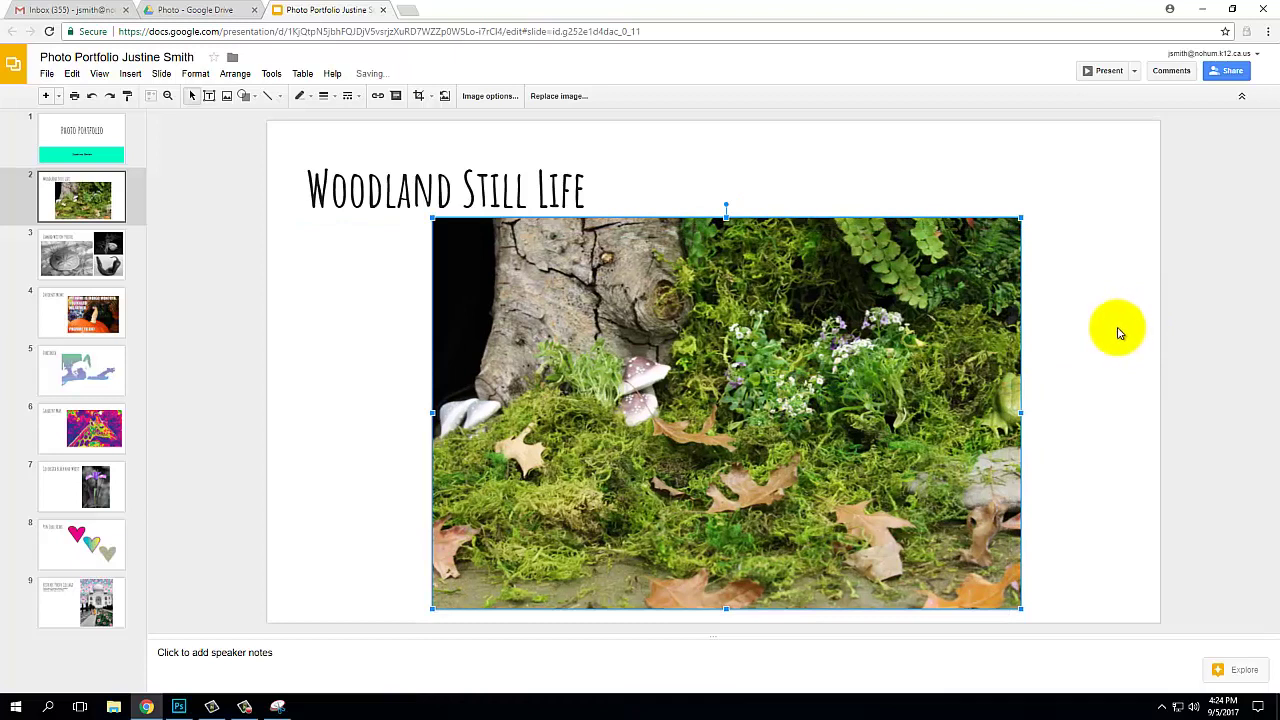
{"action": "left_click", "coordinate": [1122, 328]}
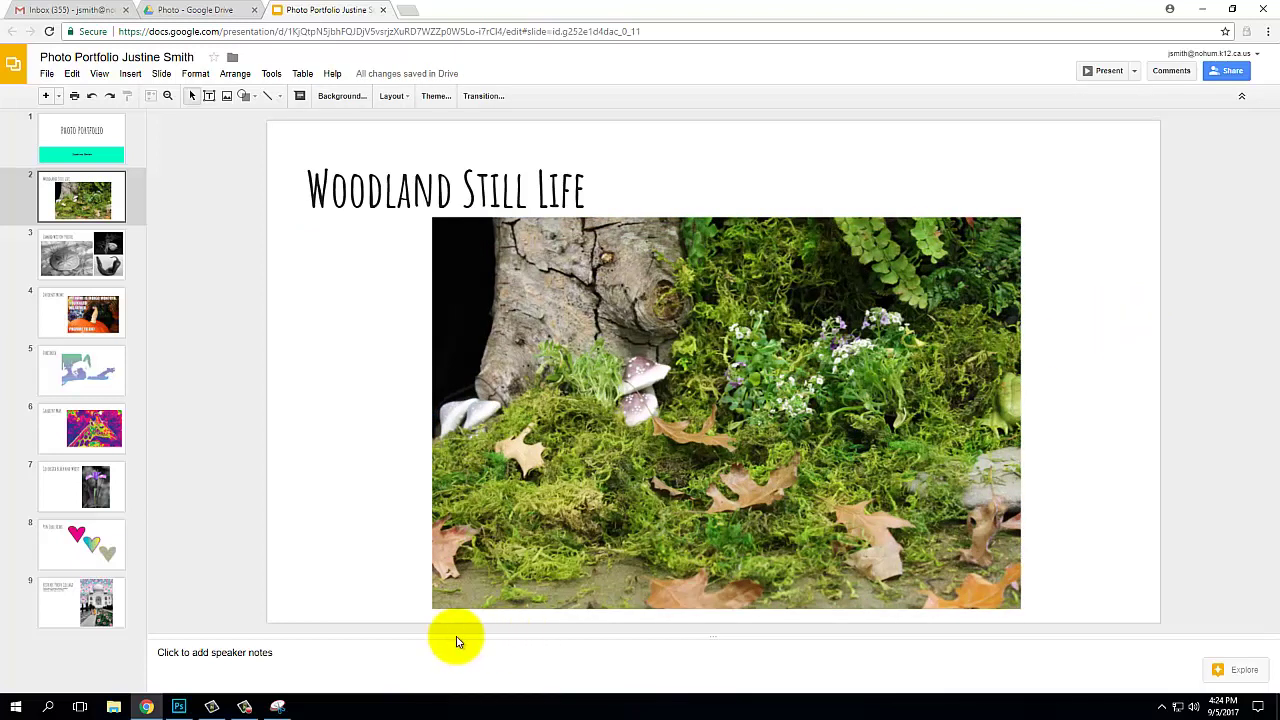
Return to the Snipping Tool and close it without saving the snip
{"action": "left_click", "coordinate": [277, 708]}
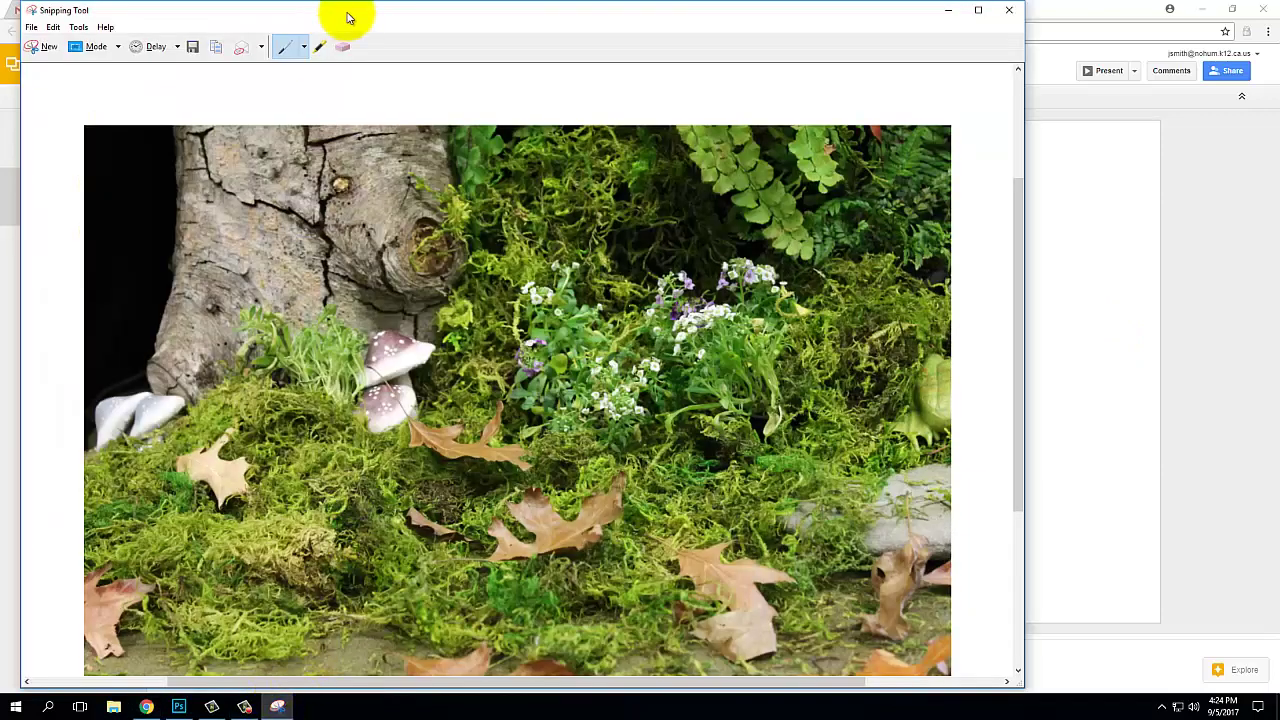
{"action": "left_click", "coordinate": [1012, 10]}
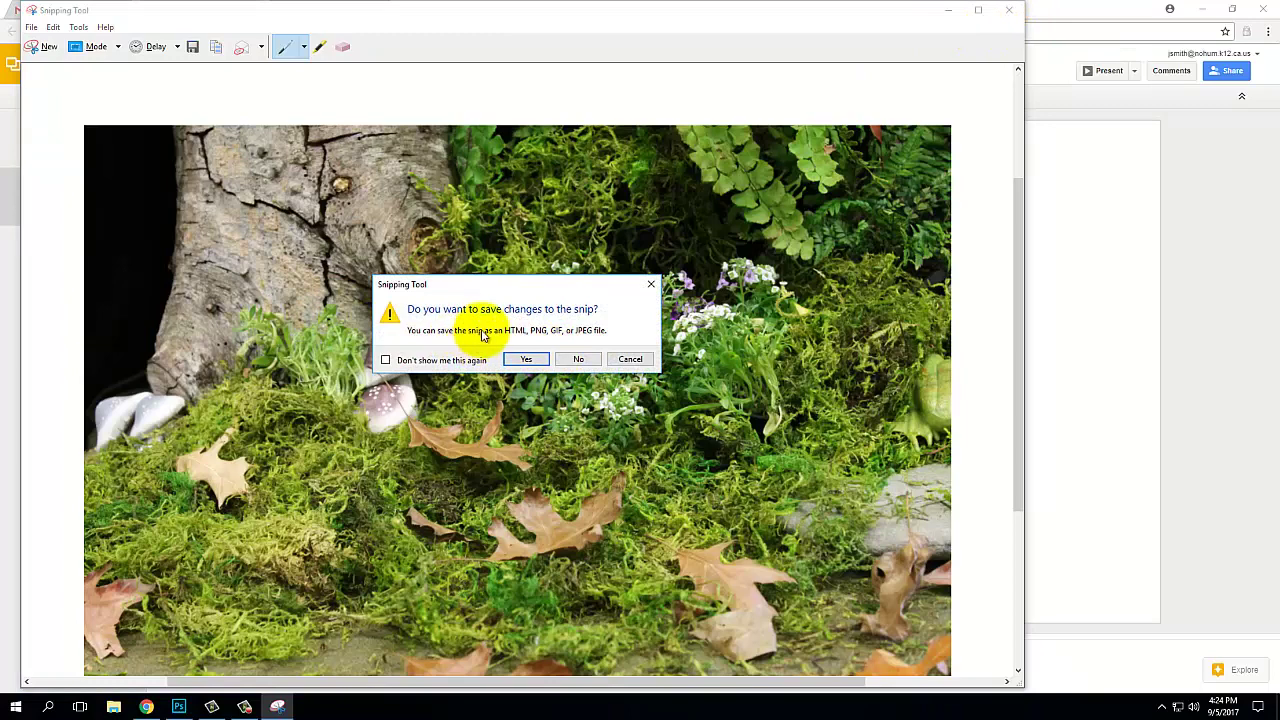
{"action": "left_click", "coordinate": [577, 360]}
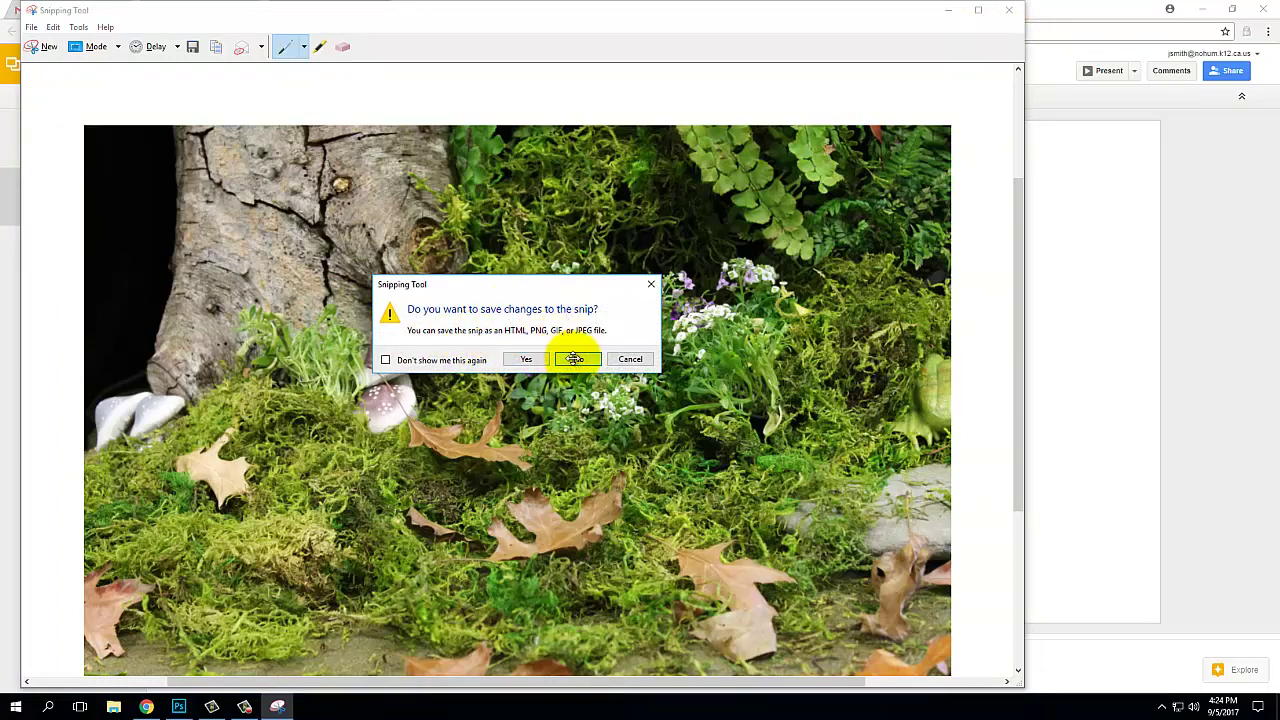
Compare the original photo in Photoshop with the pasted copy on the Google Slides portfolio slide
{"action": "left_click", "coordinate": [178, 707]}
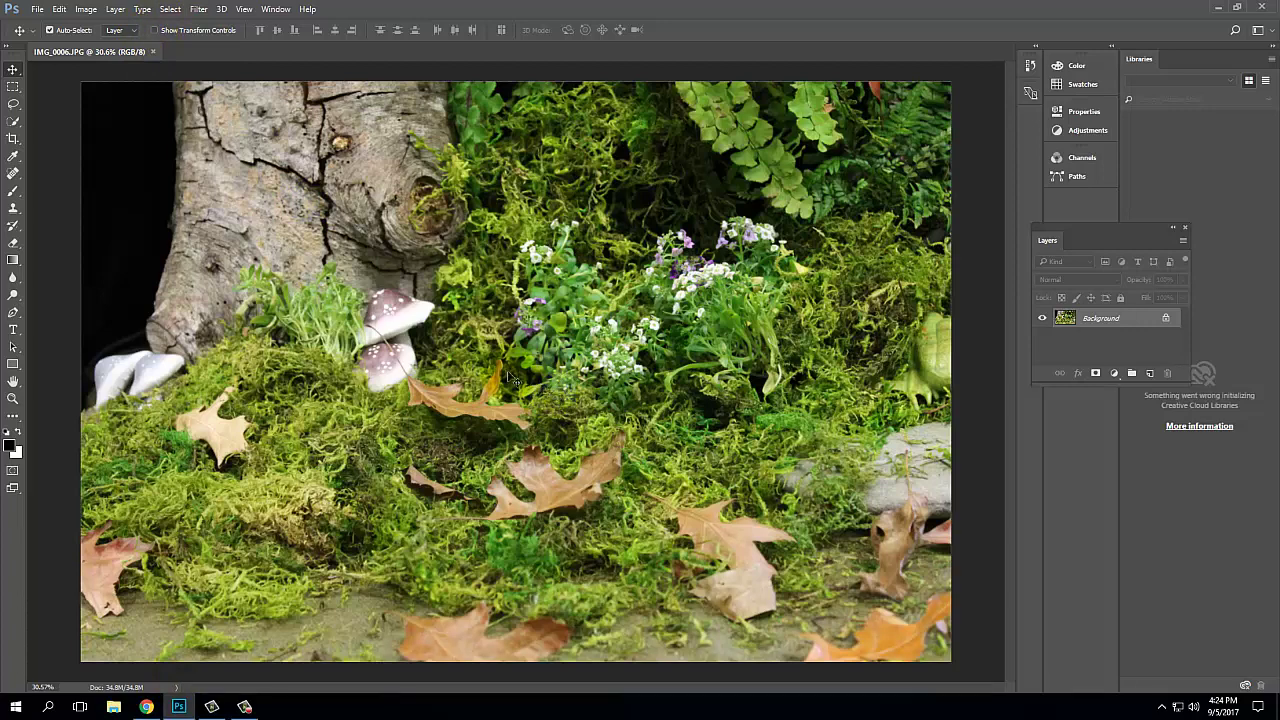
{"action": "left_click", "coordinate": [149, 707]}
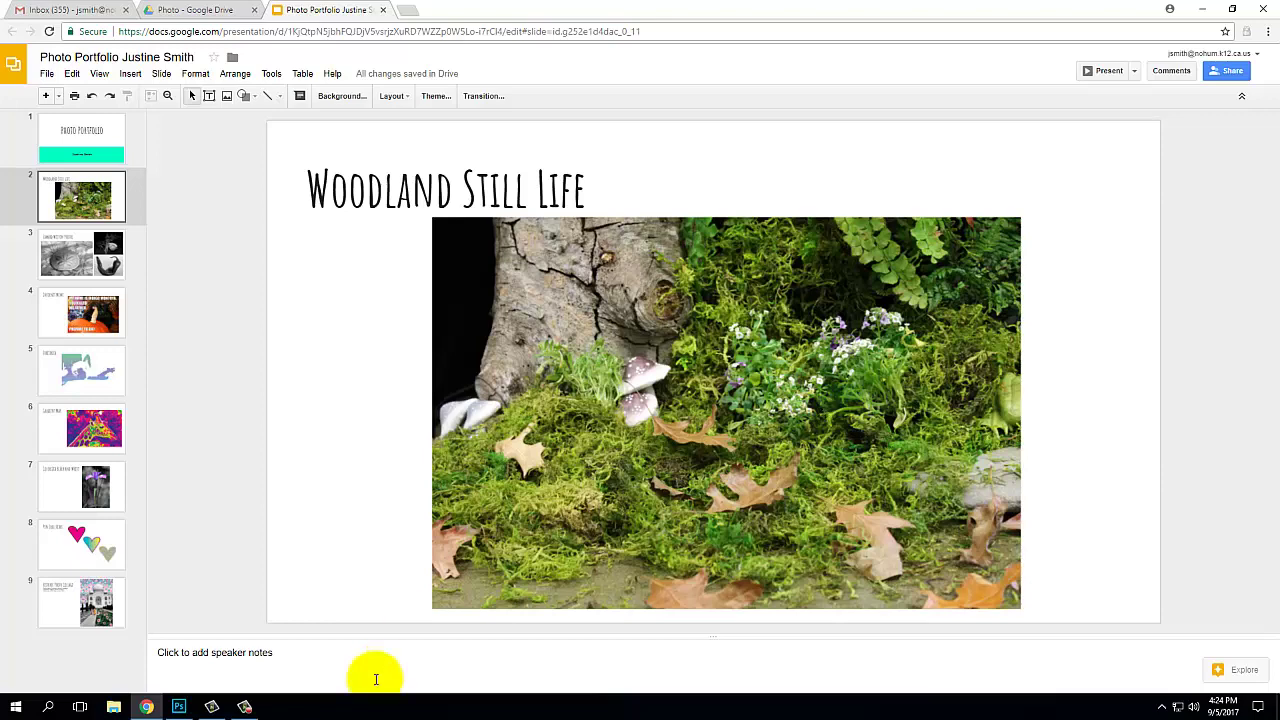
{"action": "left_click", "coordinate": [178, 706]}
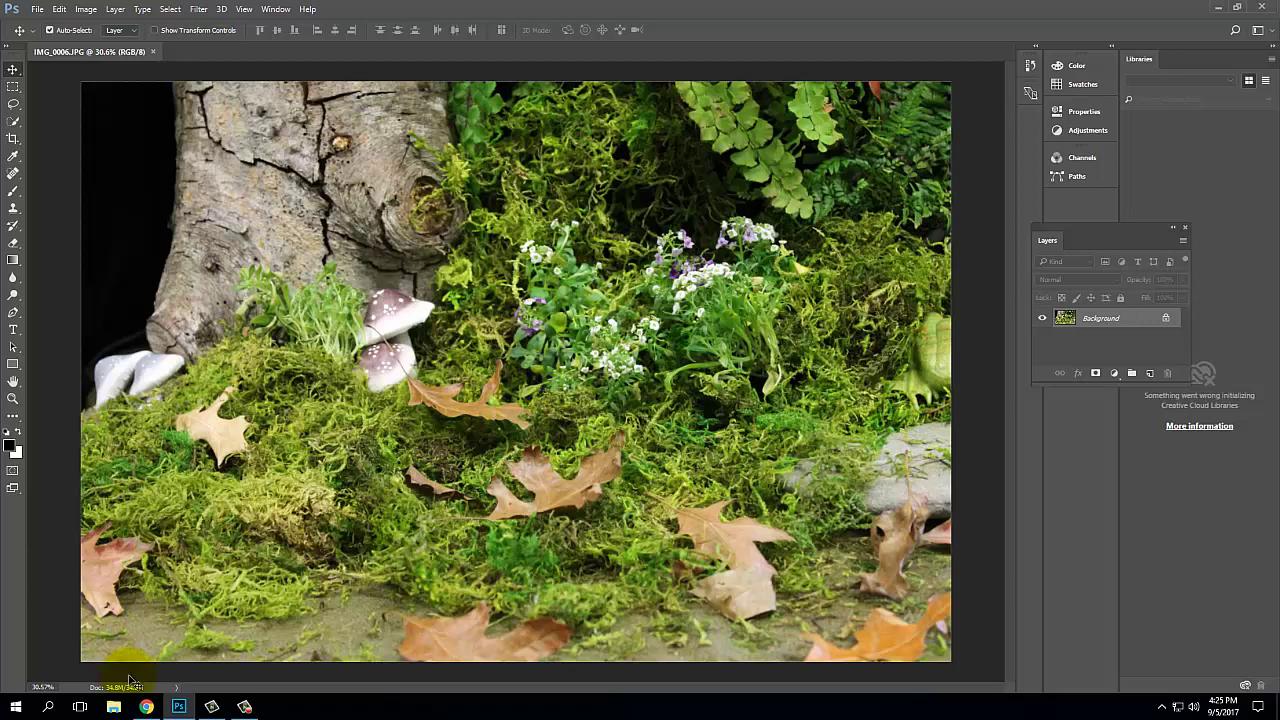
{"action": "left_click", "coordinate": [158, 710]}
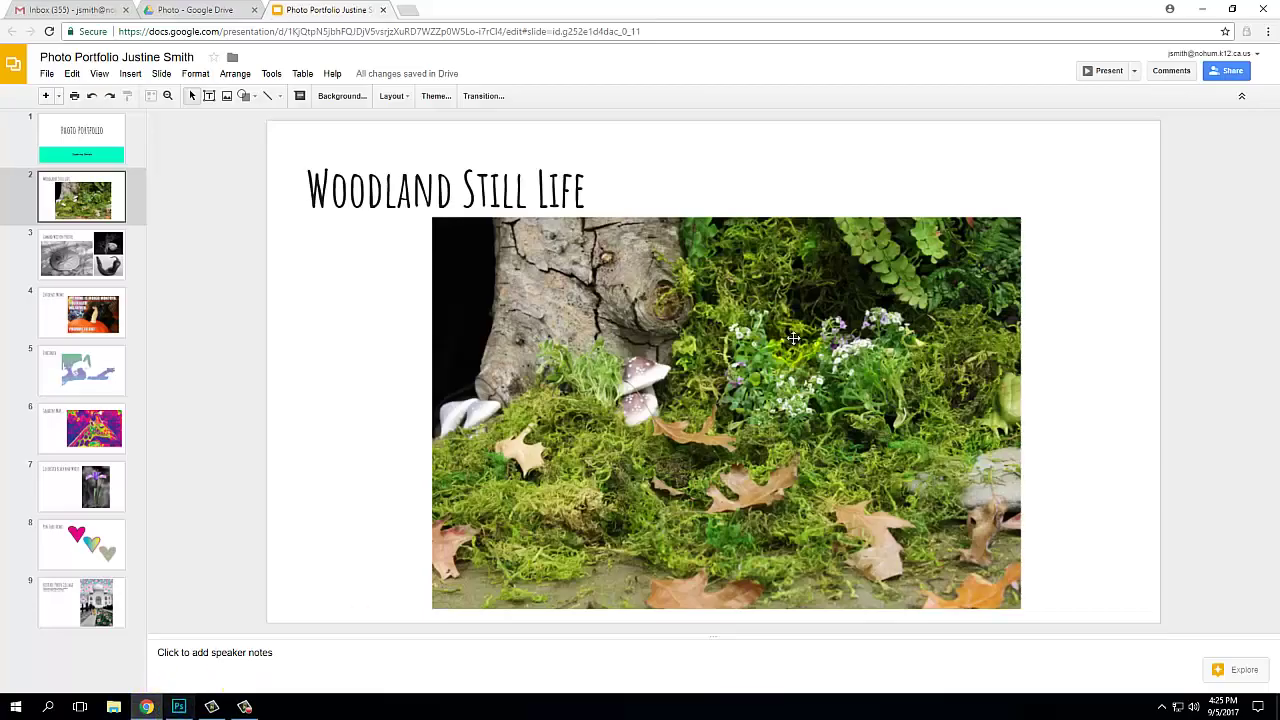